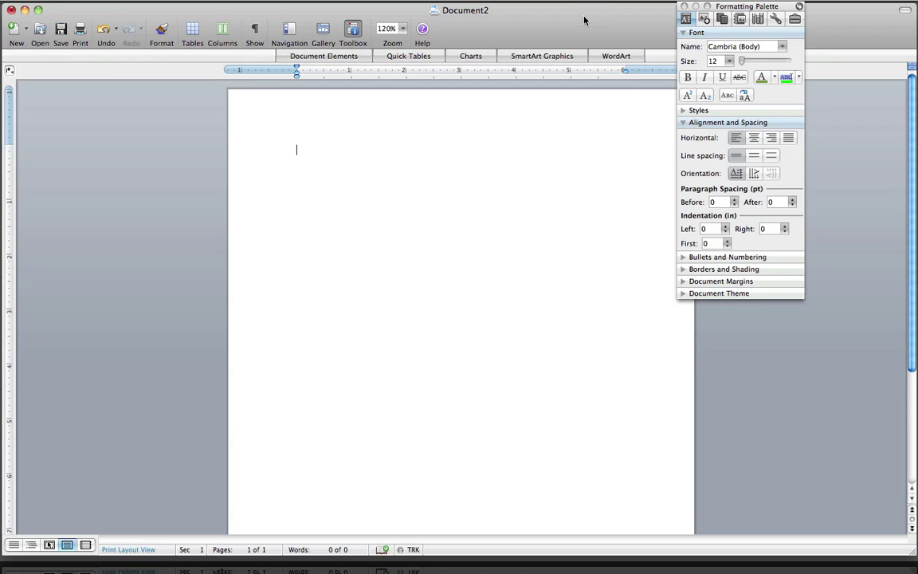
- Enter the text "Barefoootrunningwarrior" on the first line of the document, with a capital B
drag(584, 17, 585, 15)
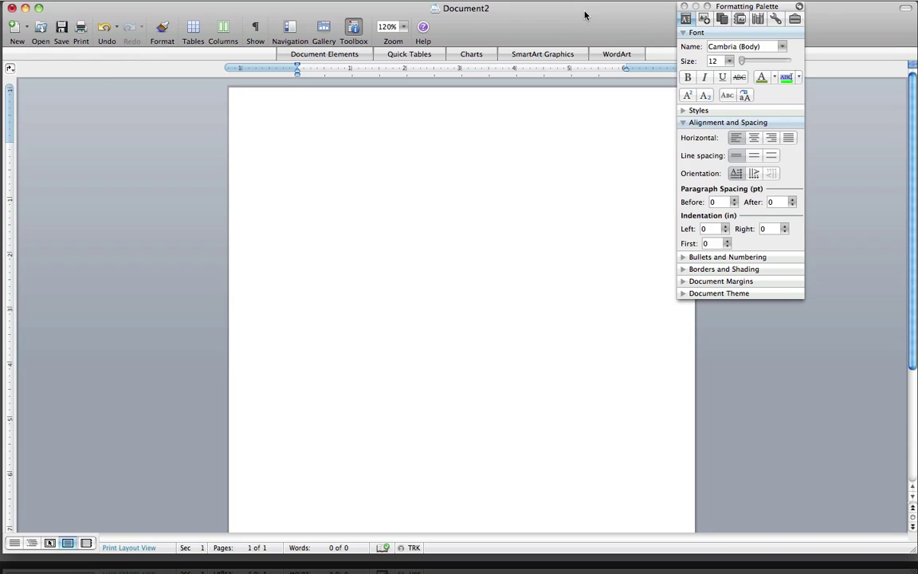
text(barefoootrunningwarrior)
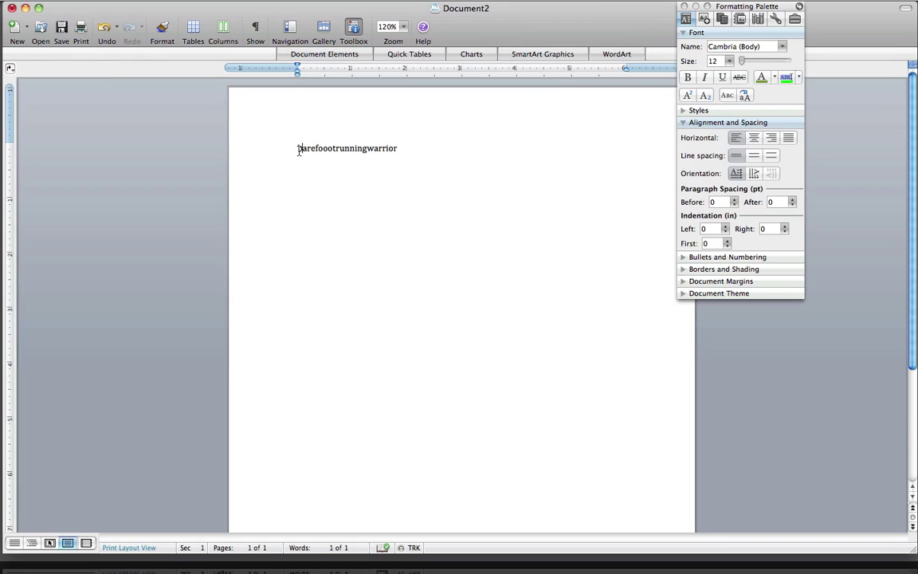
drag(298, 150, 300, 150)
text(B)
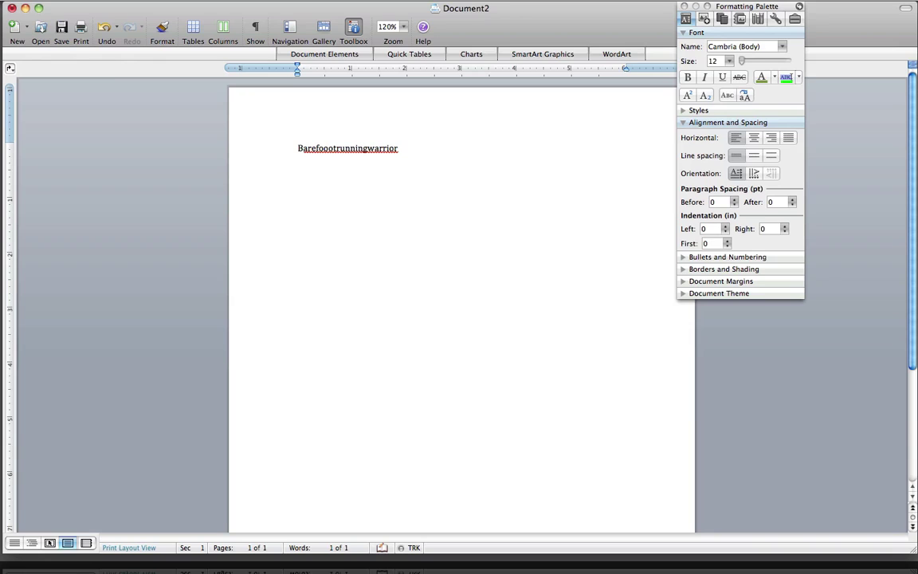
- Split the line into separate words with capital R and W so it reads "Barefooot Running Warrior"
click(338, 149)
drag(342, 153, 339, 153)
text(R)
click(373, 151)
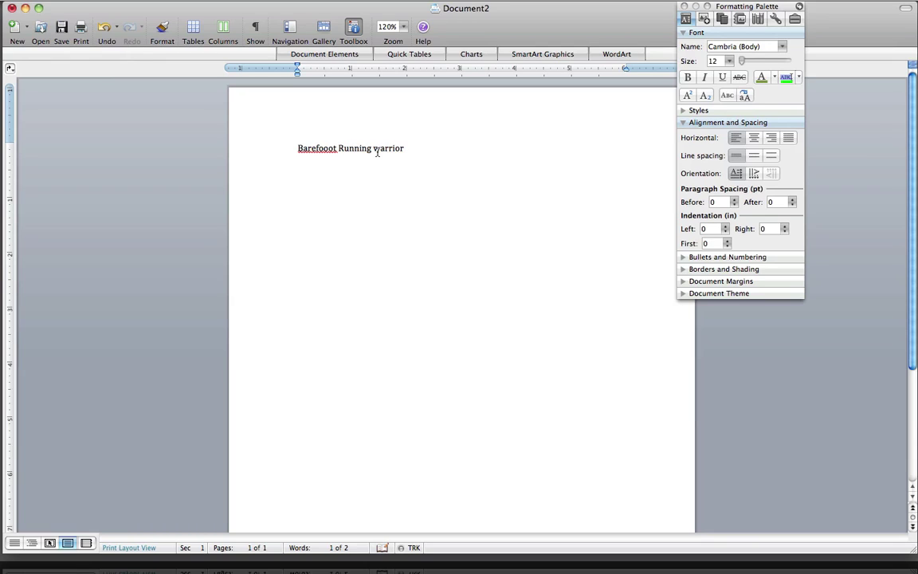
drag(378, 152, 375, 152)
text(W)
- Center the line "Barefooot Running Warrior" and set its font size to 24
drag(407, 148, 302, 144)
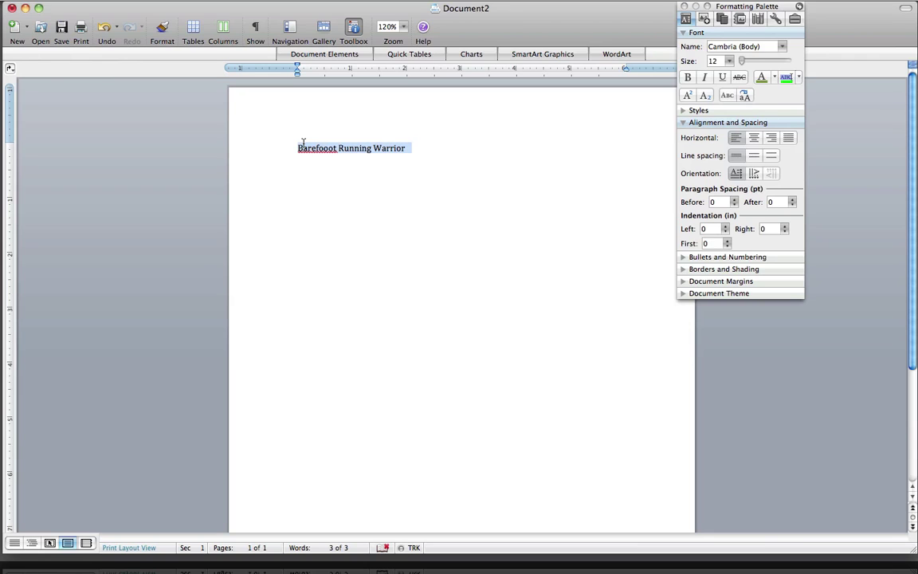
click(754, 142)
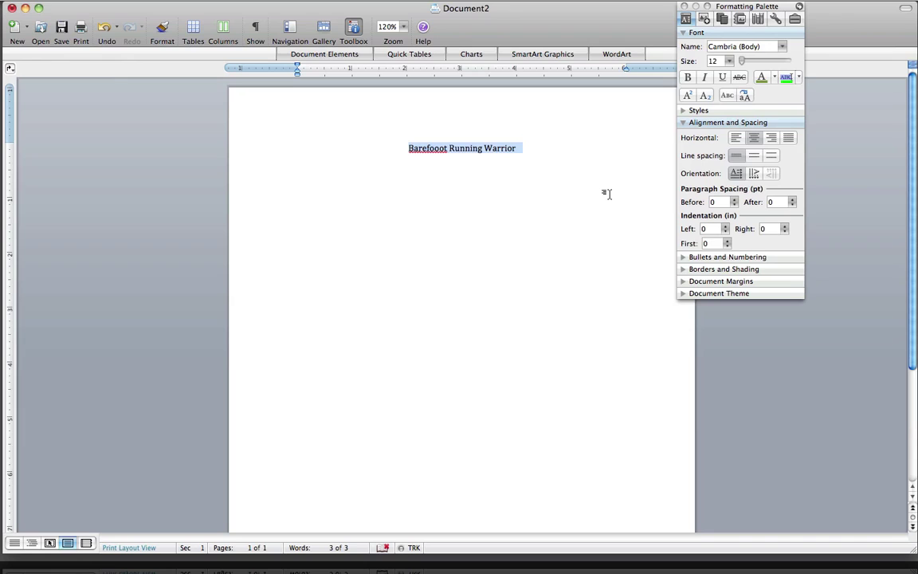
scroll(606, 194, down, 2)
scroll(606, 194, up, 2)
click(730, 62)
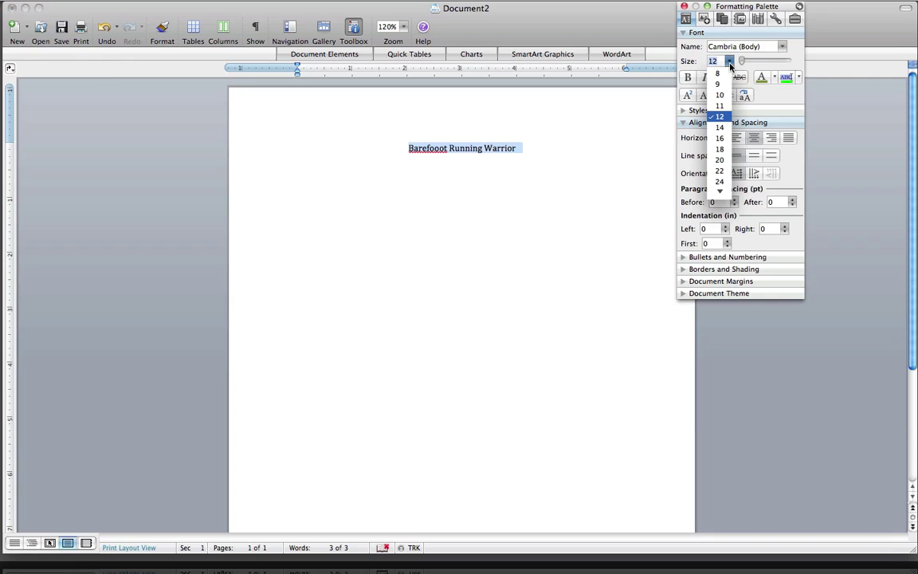
click(719, 181)
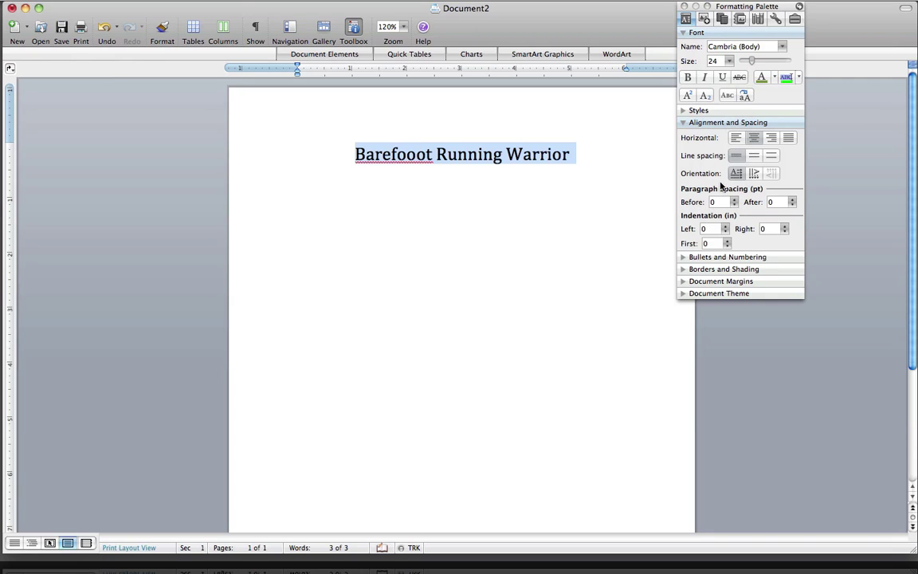
click(566, 200)
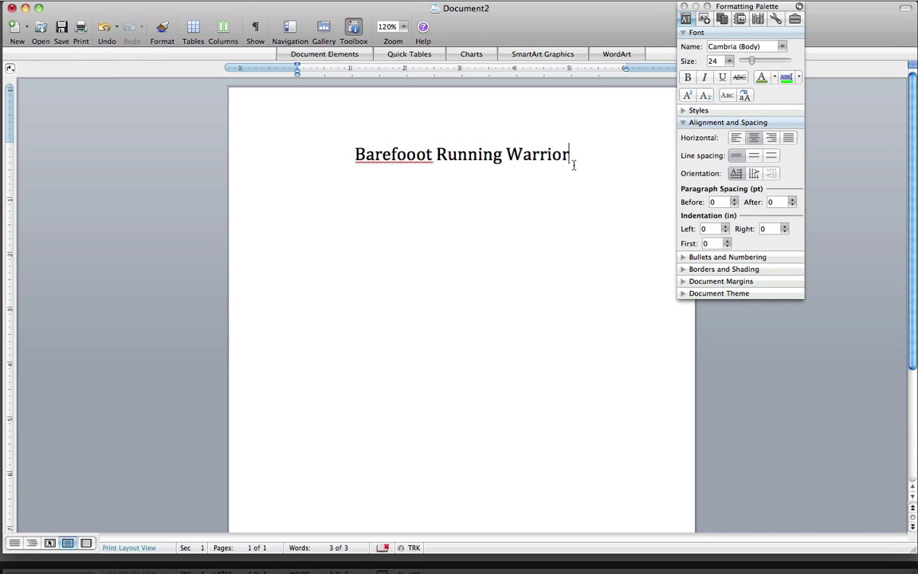
- Change the title's font to Haettenschweiler
drag(574, 161, 341, 145)
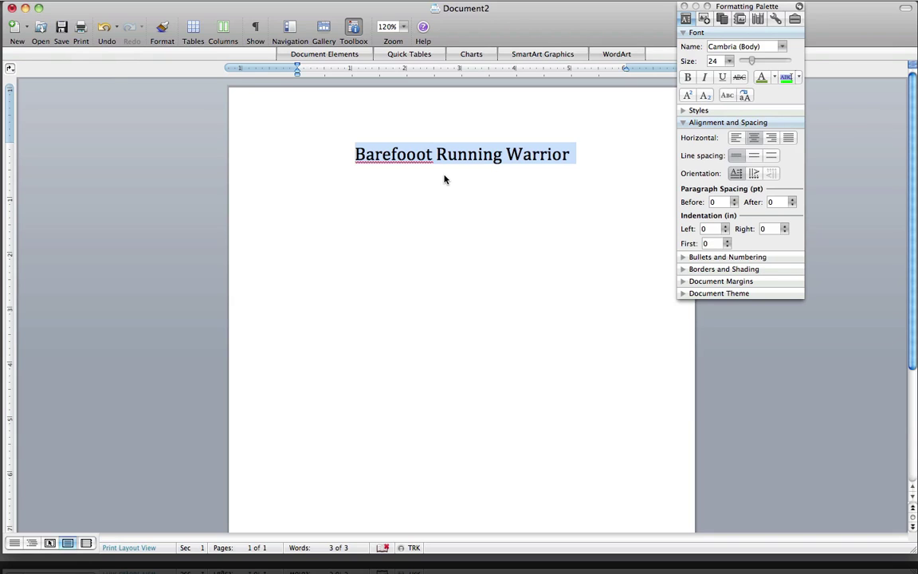
click(781, 47)
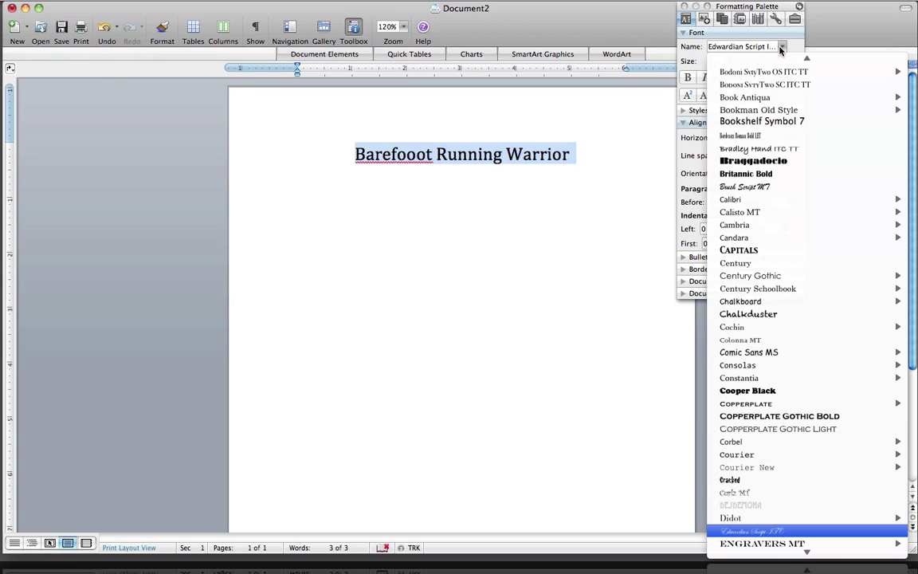
scroll(772, 96, down, 8)
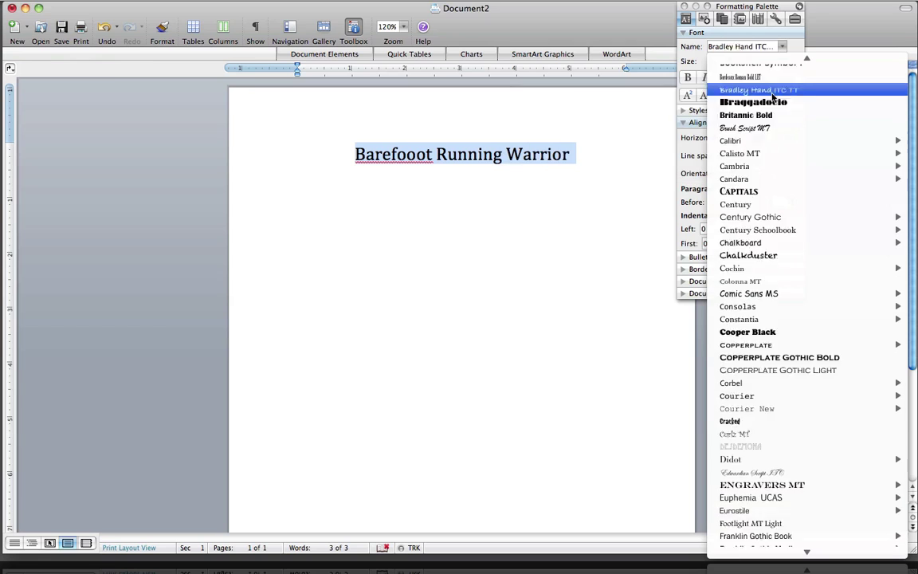
mouse_move(772, 96)
scroll(772, 96, down, 6)
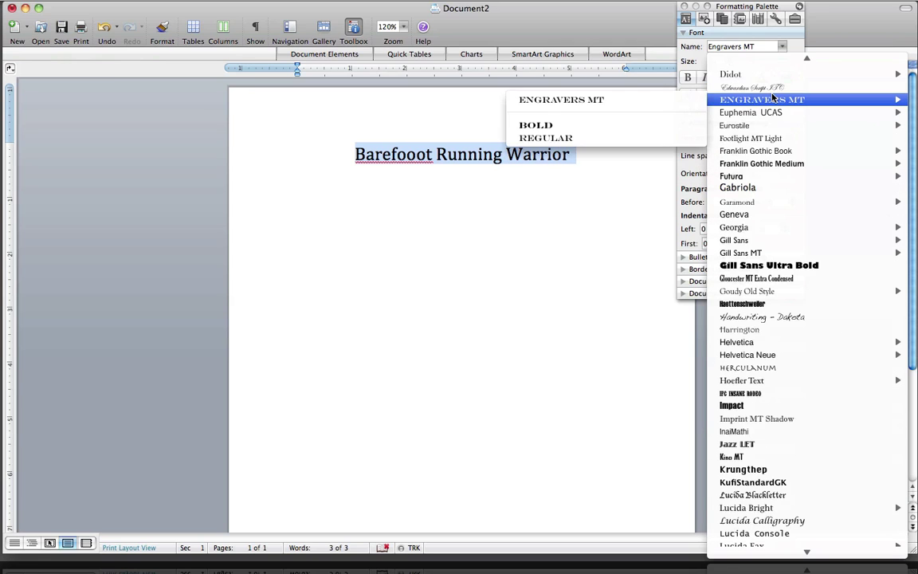
click(750, 303)
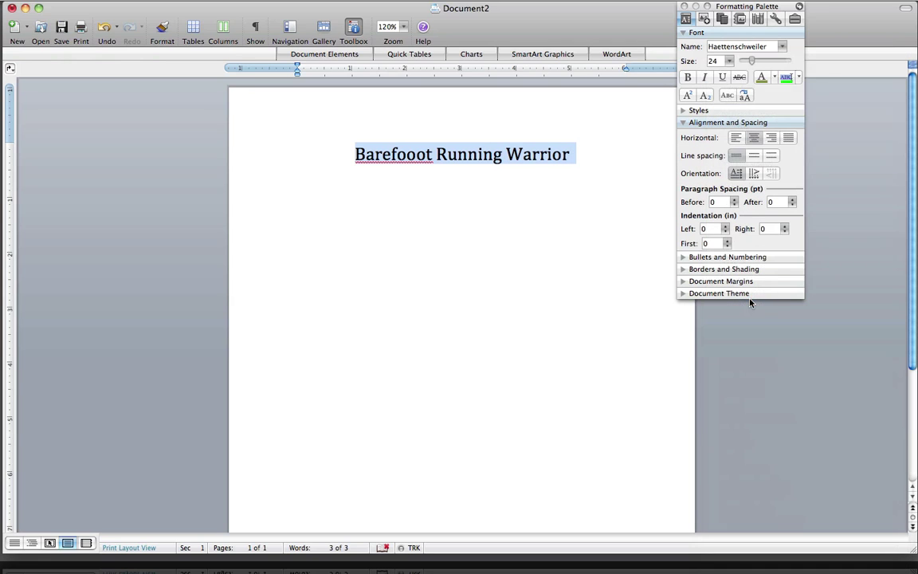
click(555, 205)
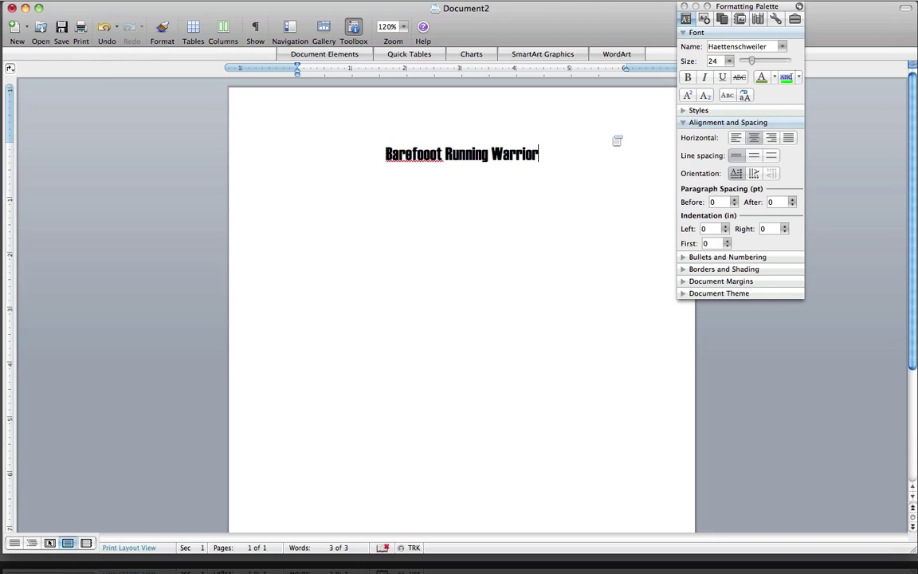
- Change the title's font to Engravers MT
drag(549, 149, 356, 142)
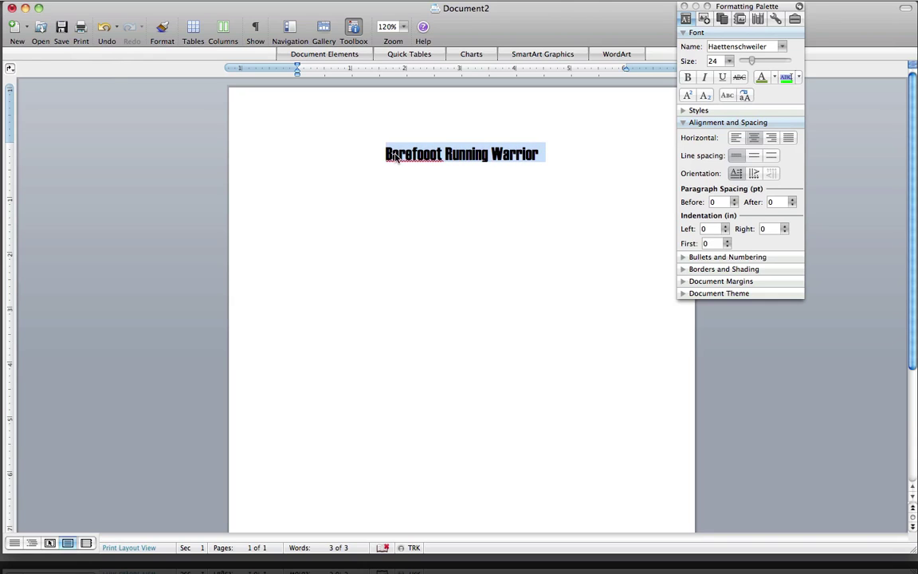
click(782, 46)
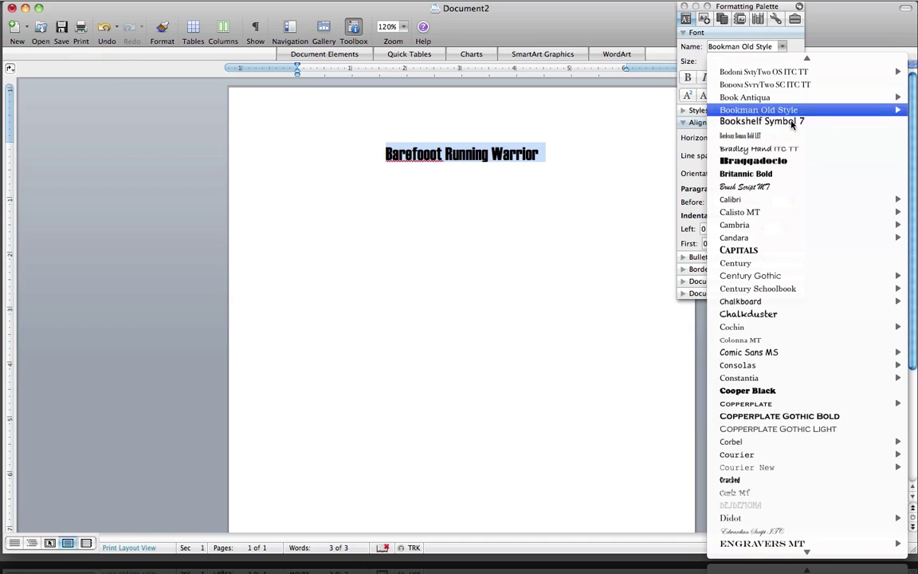
scroll(793, 128, down, 5)
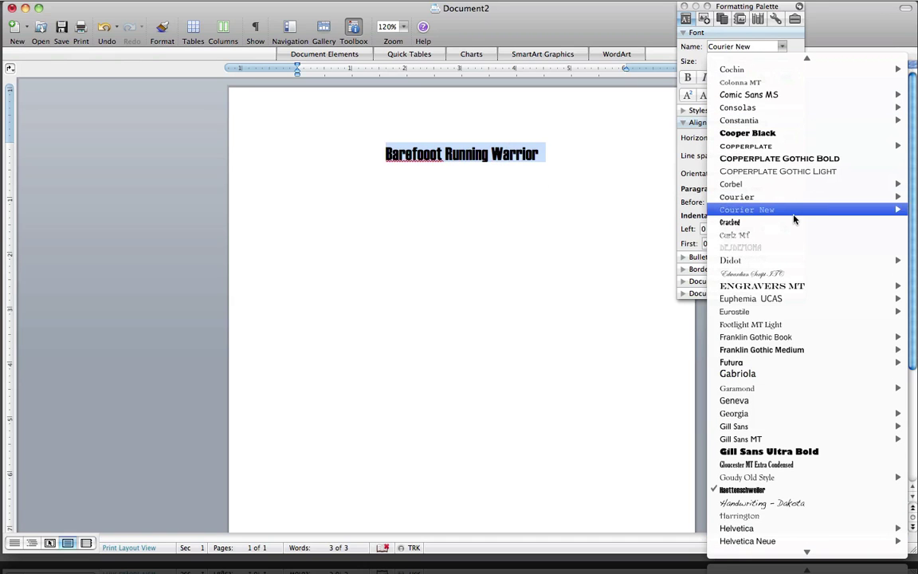
click(785, 285)
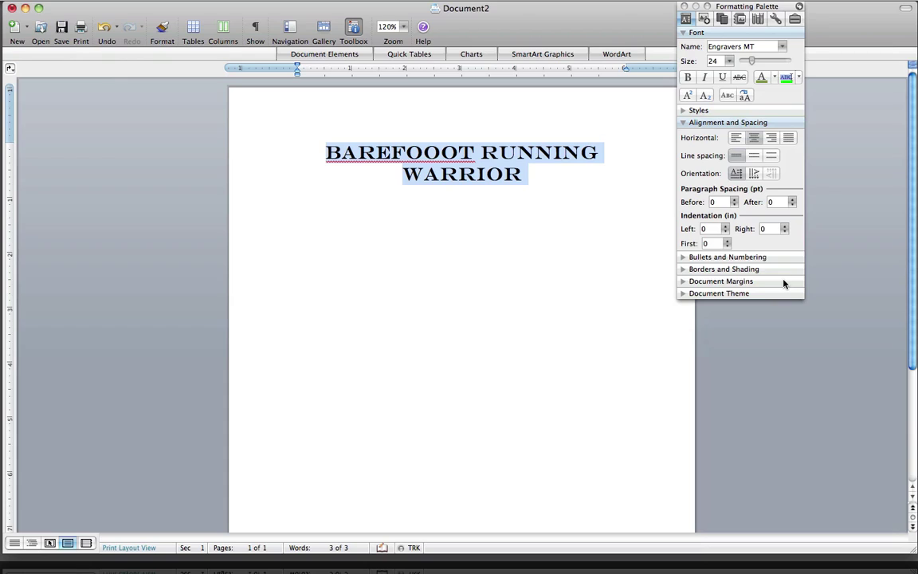
click(547, 310)
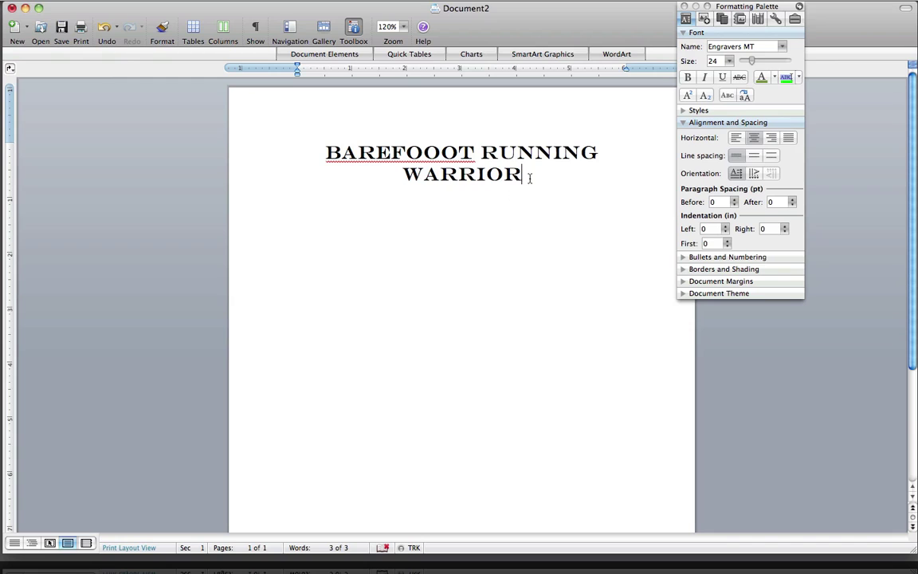
- Change the title's font to Handwriting - Dakota
drag(527, 177, 285, 130)
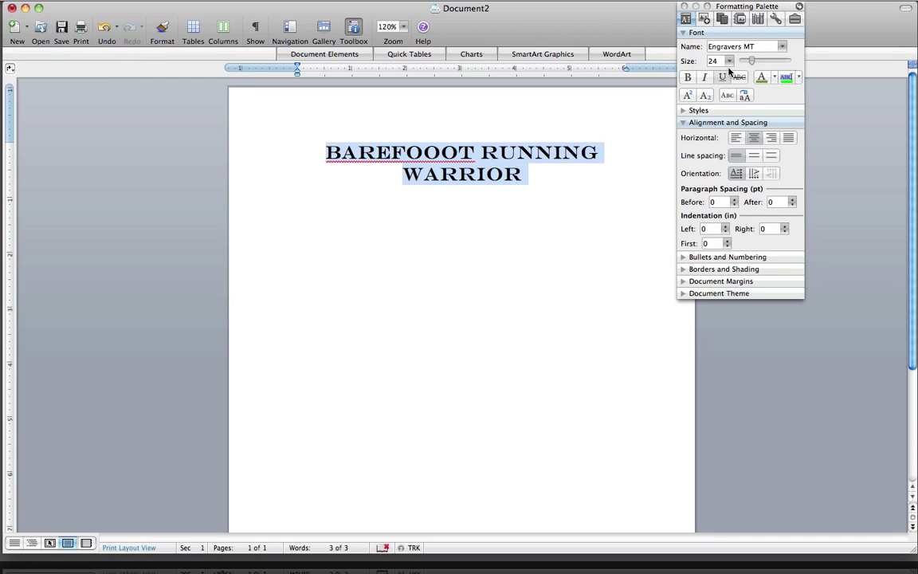
click(782, 46)
scroll(809, 174, down, 10)
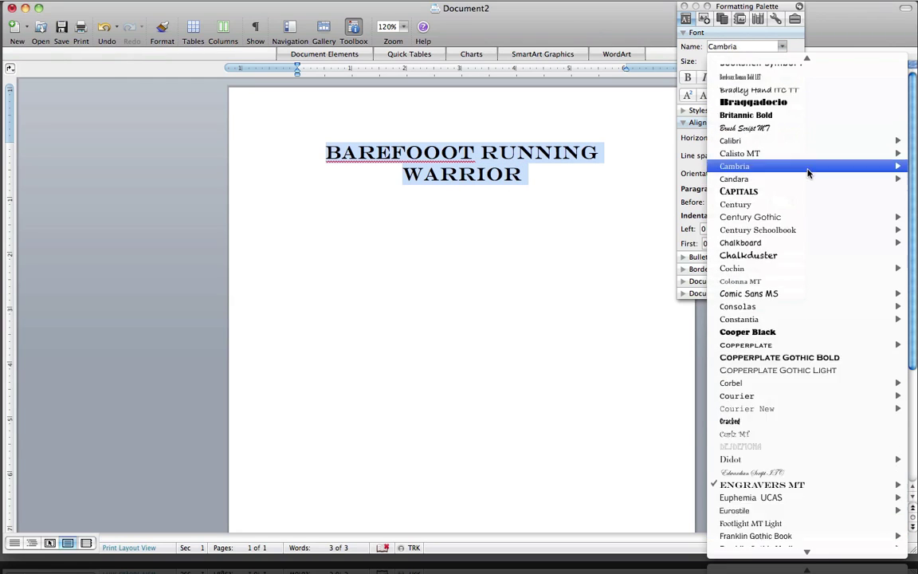
mouse_move(807, 173)
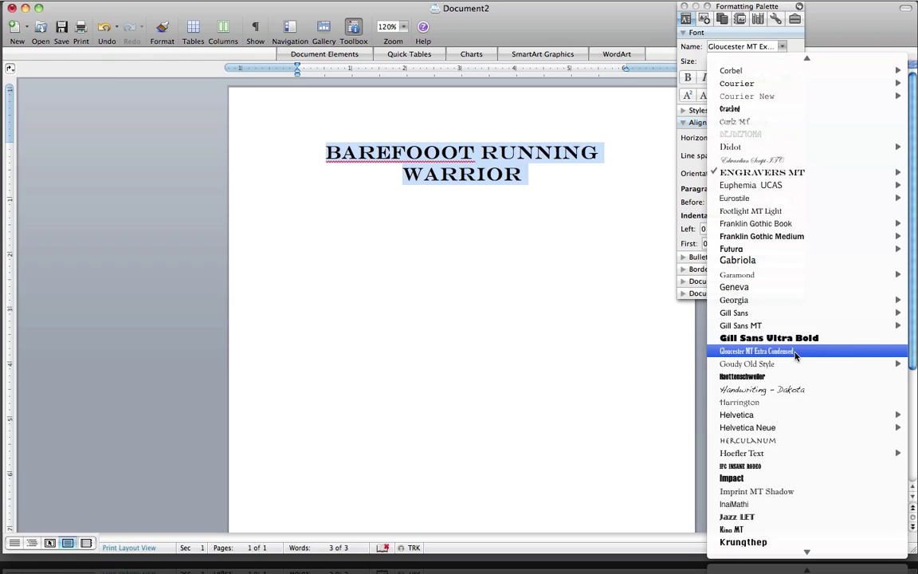
click(792, 389)
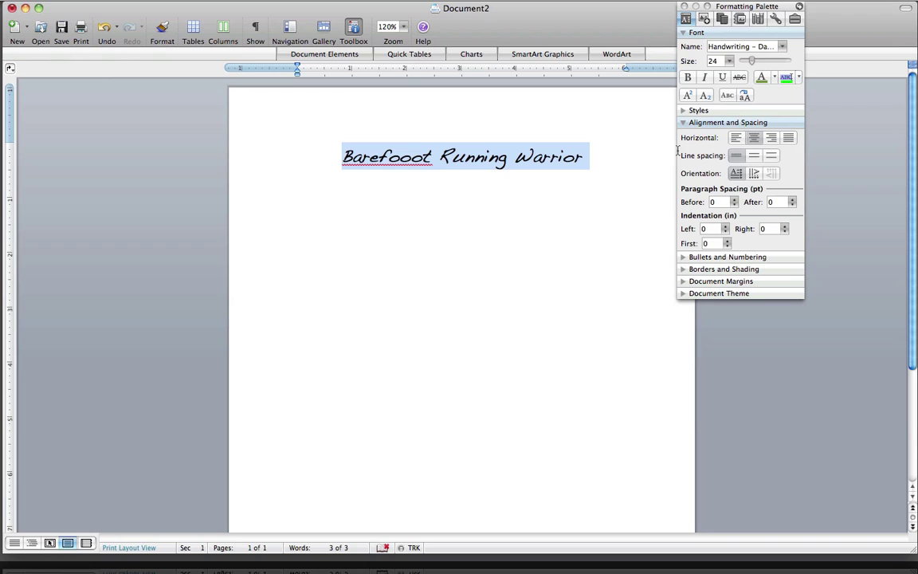
- Change the title's font to Lucida Handwriting
click(781, 46)
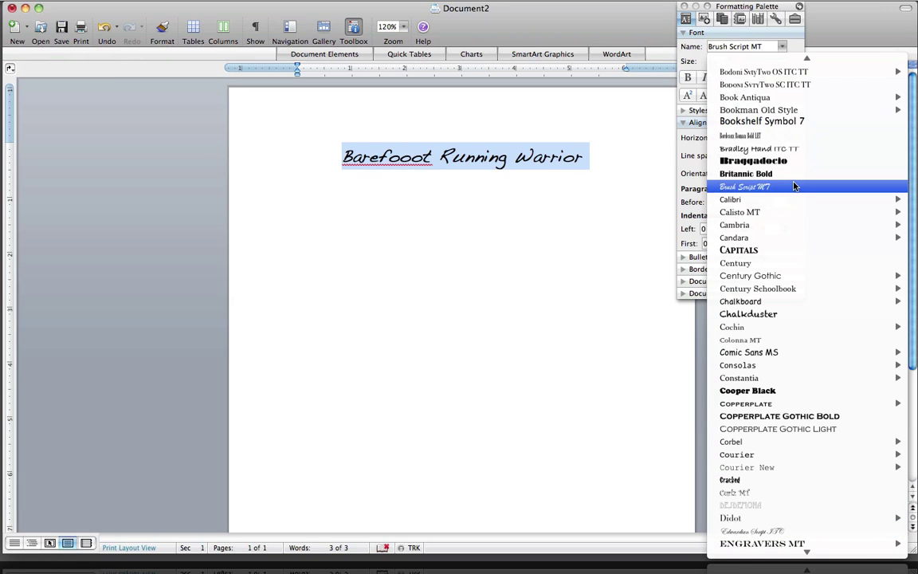
scroll(792, 185, down, 9)
mouse_move(794, 185)
scroll(794, 186, down, 10)
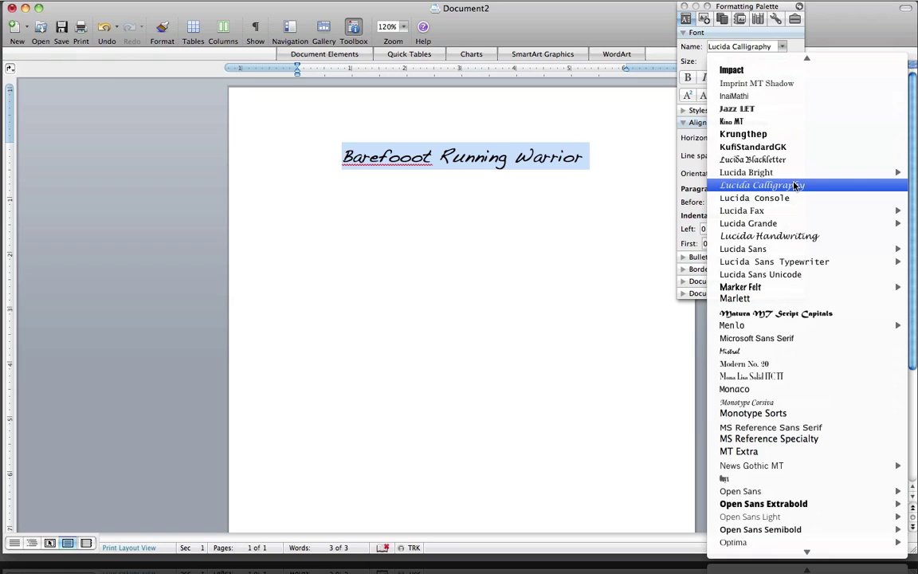
click(788, 235)
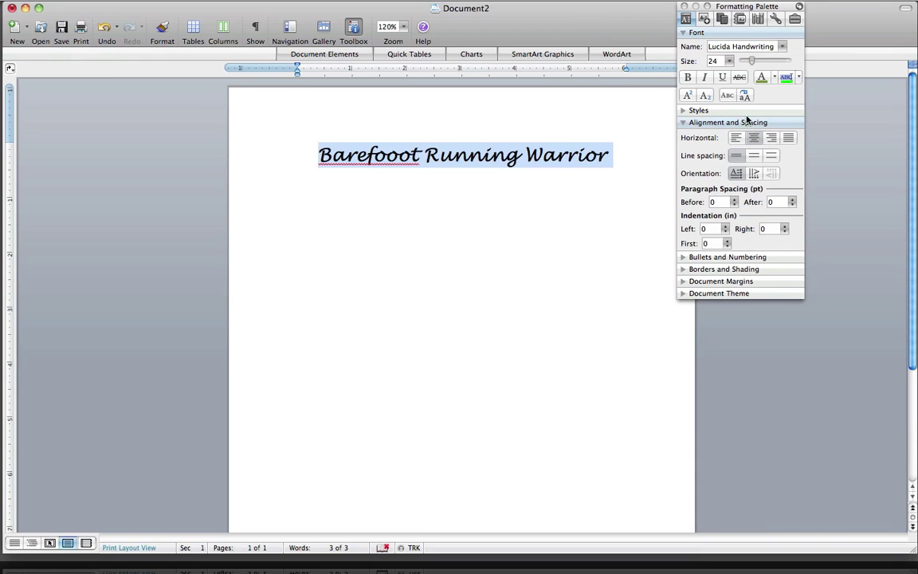
- Change the title's font to Edwardian Script ITC
click(782, 46)
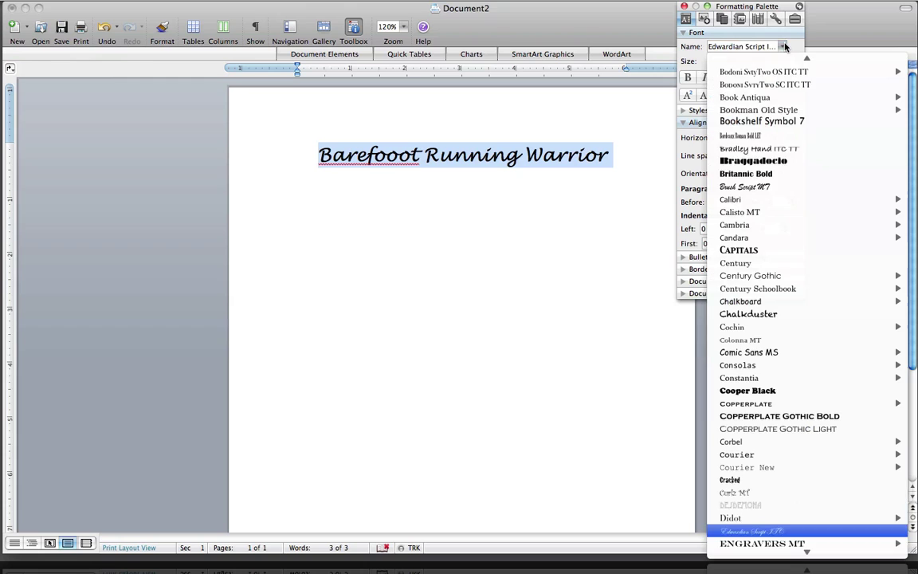
scroll(780, 175, down, 8)
mouse_move(779, 178)
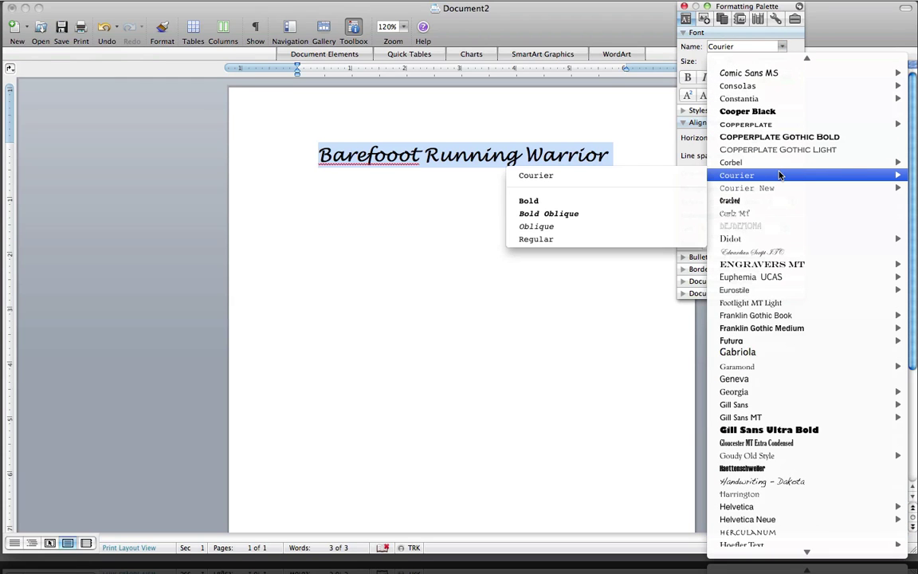
scroll(780, 180, down, 2)
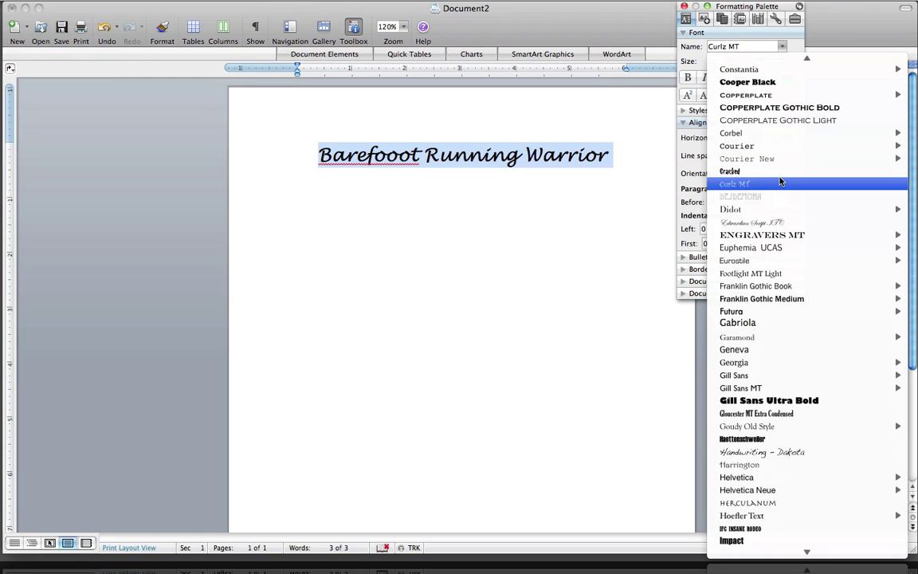
click(772, 223)
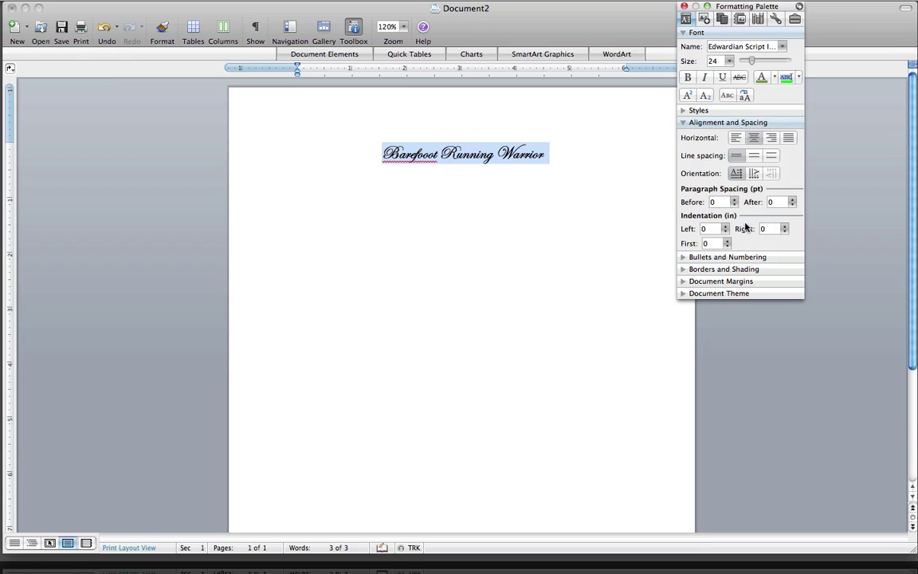
click(575, 241)
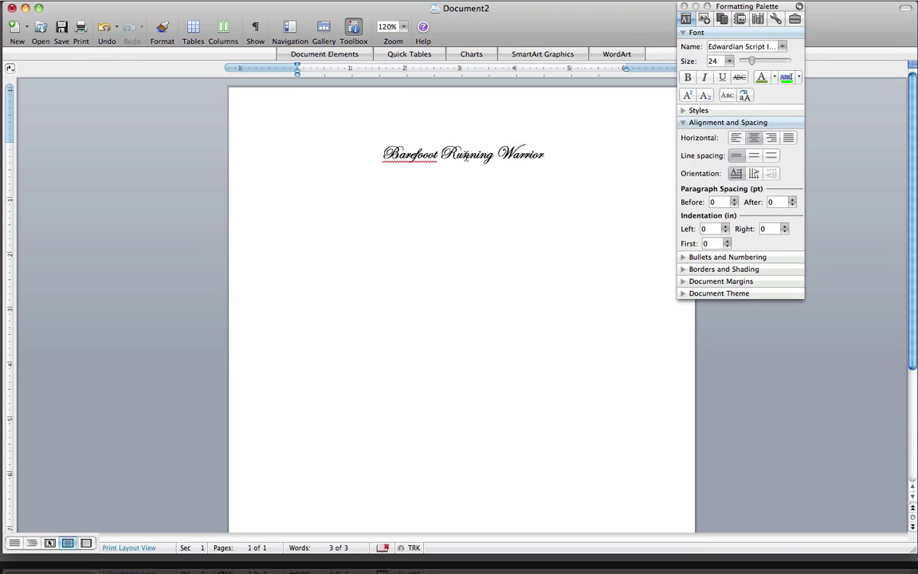
- Change the title's font to Engravers MT and make it bold
drag(546, 157, 356, 139)
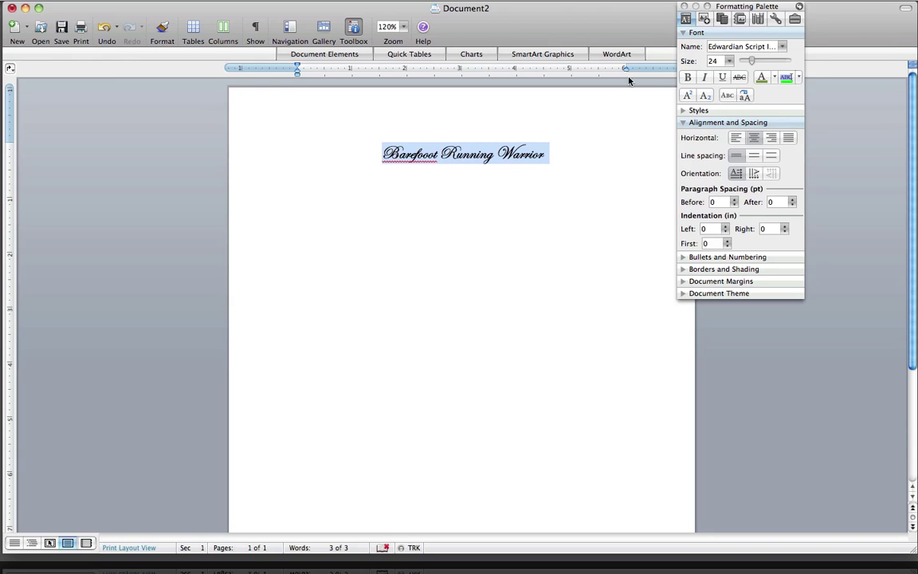
click(781, 46)
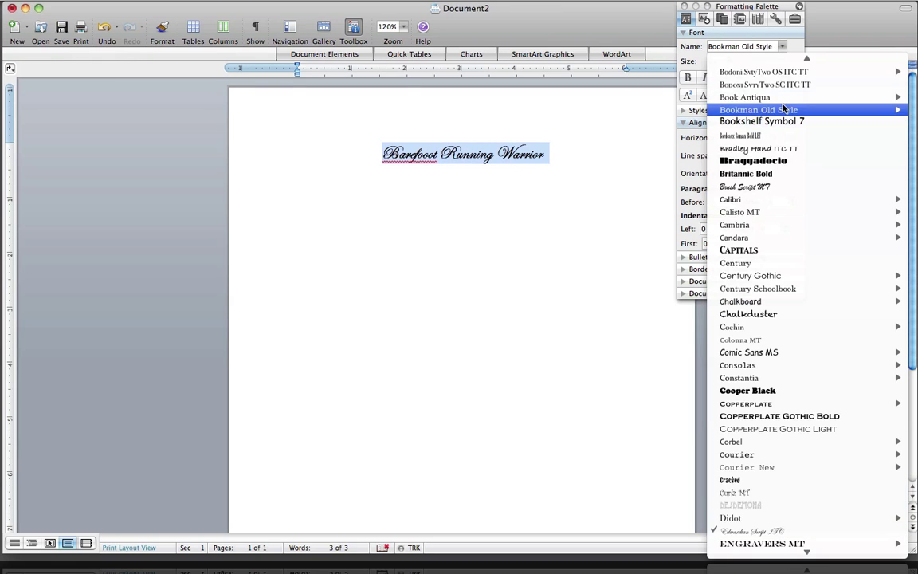
scroll(782, 109, up, 10)
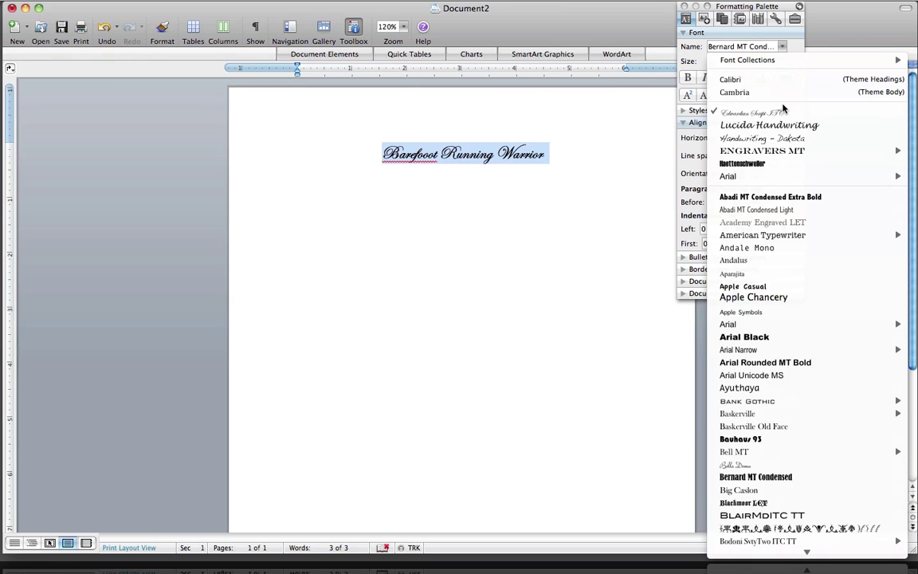
click(771, 150)
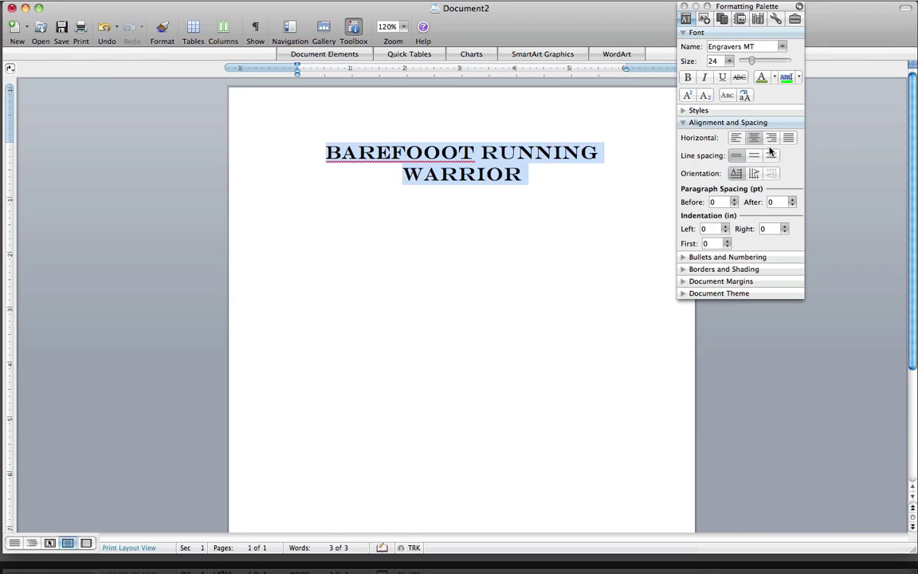
click(689, 77)
- Reduce the title's font size in stages through 20 and 18 down to 16
click(728, 61)
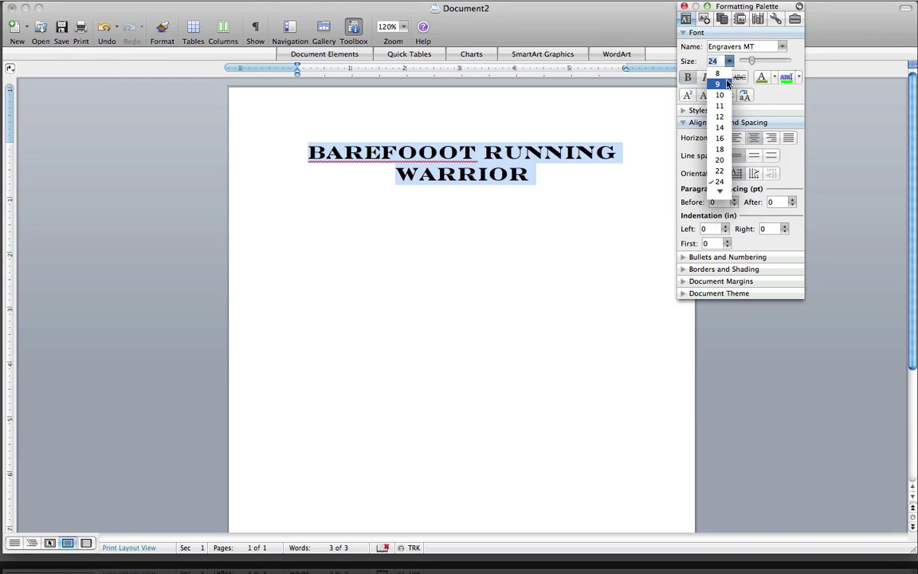
click(721, 161)
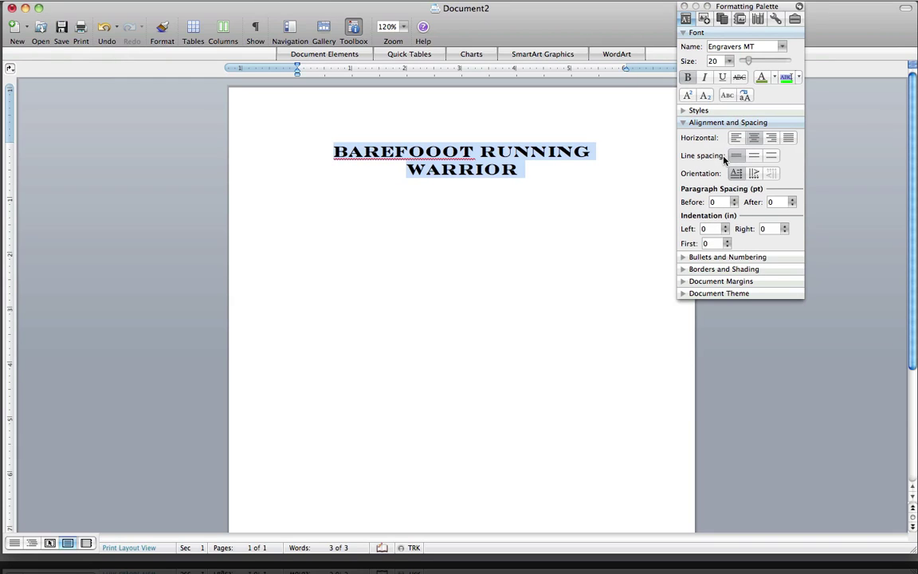
click(729, 61)
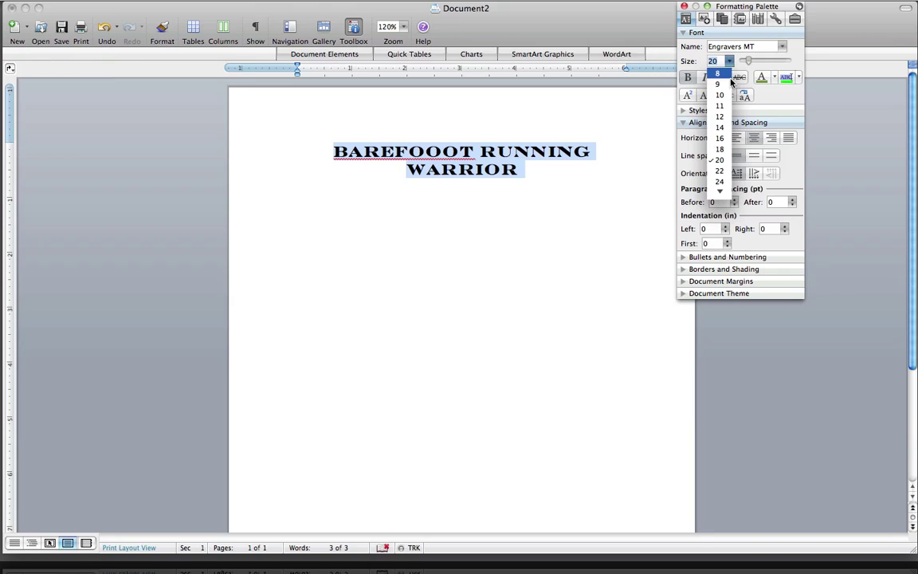
click(721, 149)
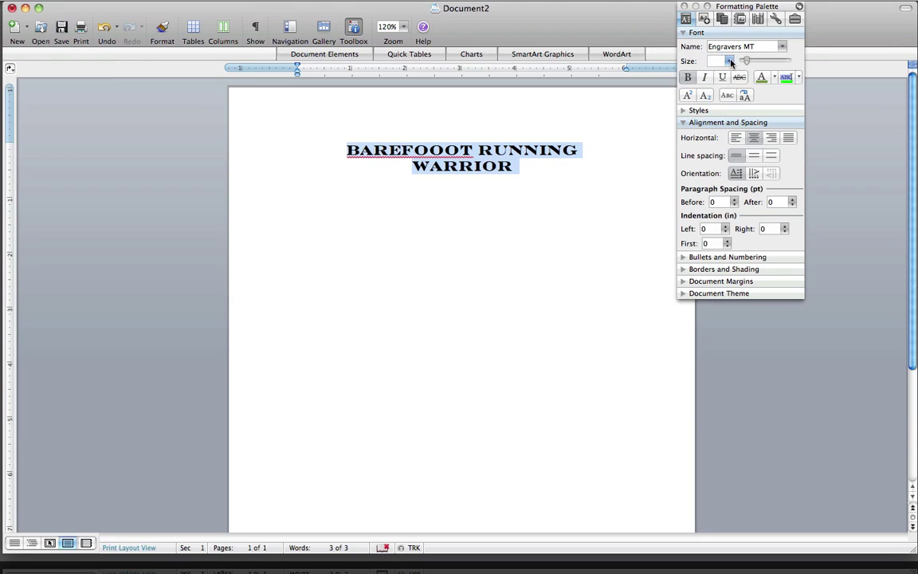
click(731, 62)
click(722, 137)
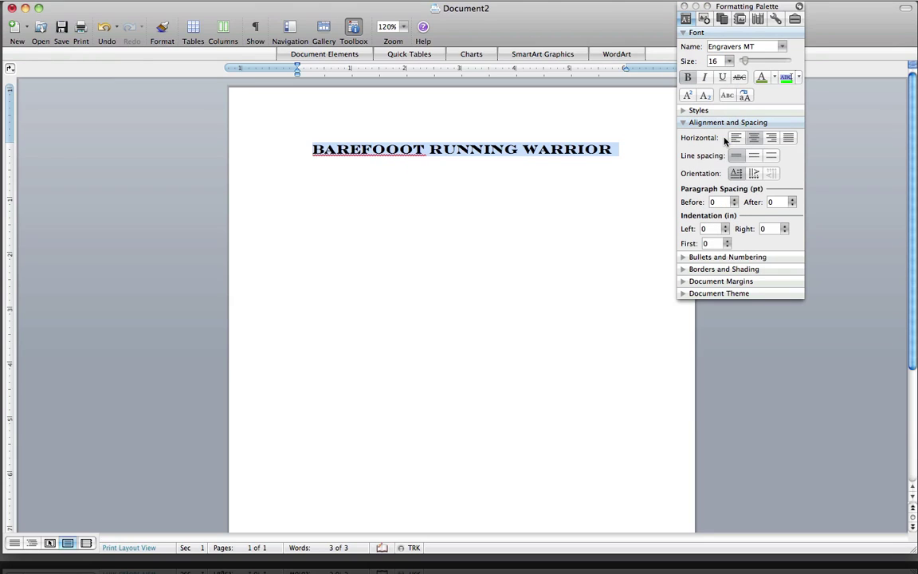
click(557, 242)
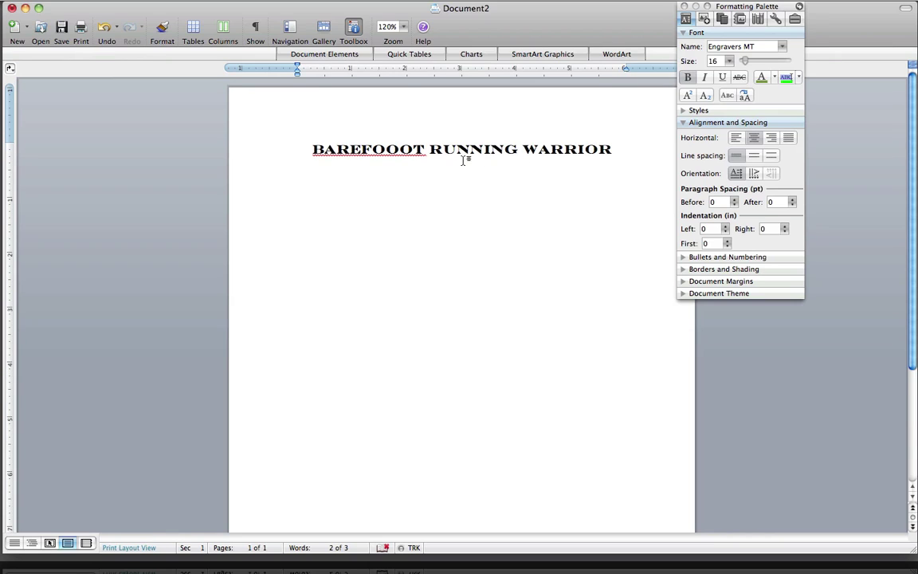
- Color the word "Warrior" in the title with the gray Steel crayon color
drag(523, 149, 608, 147)
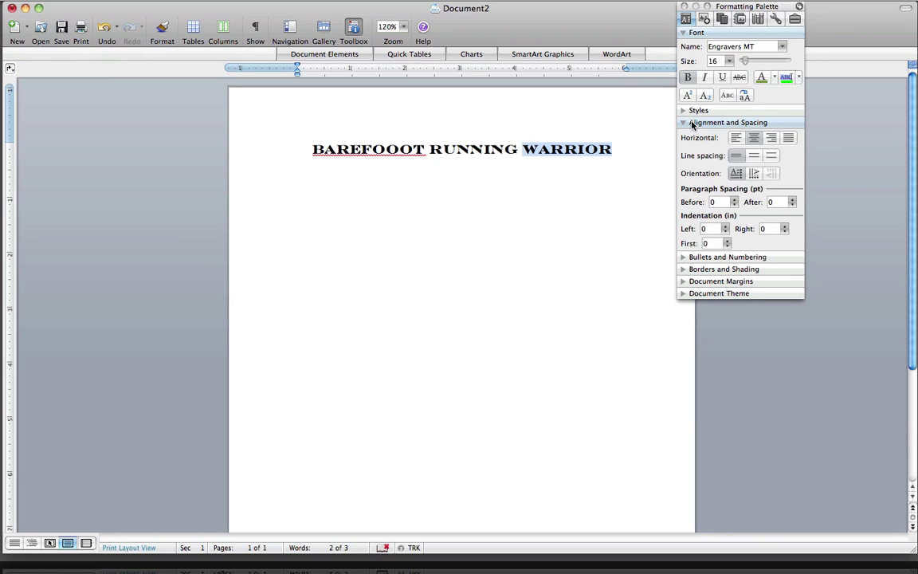
click(774, 77)
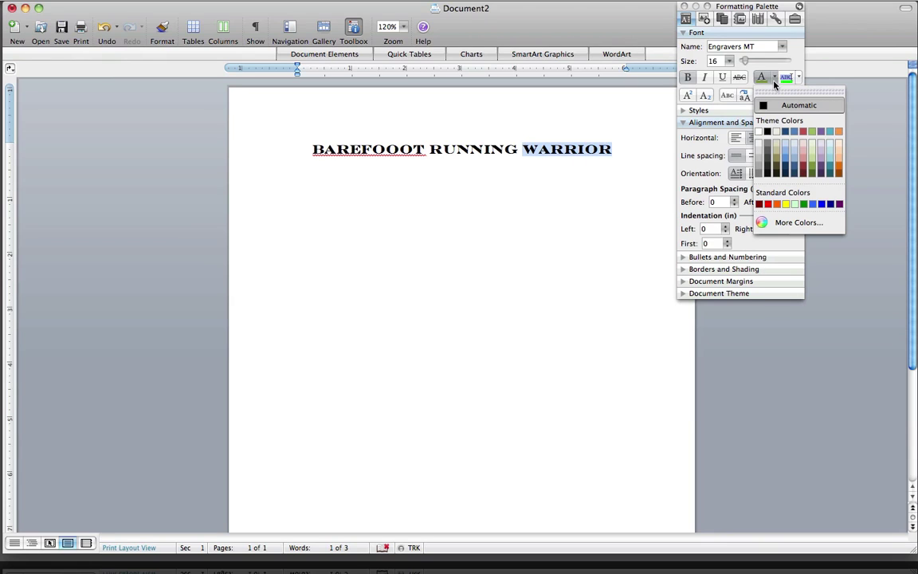
click(769, 142)
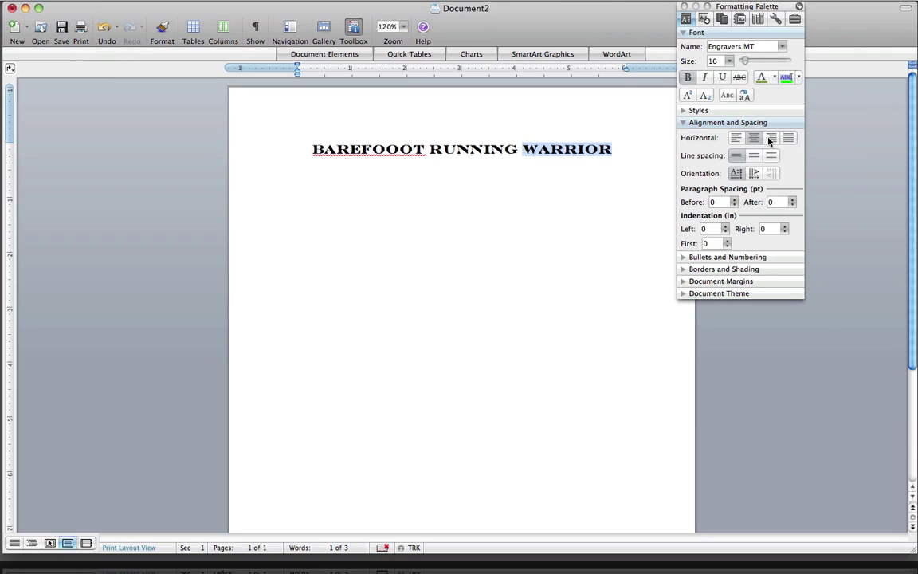
click(774, 78)
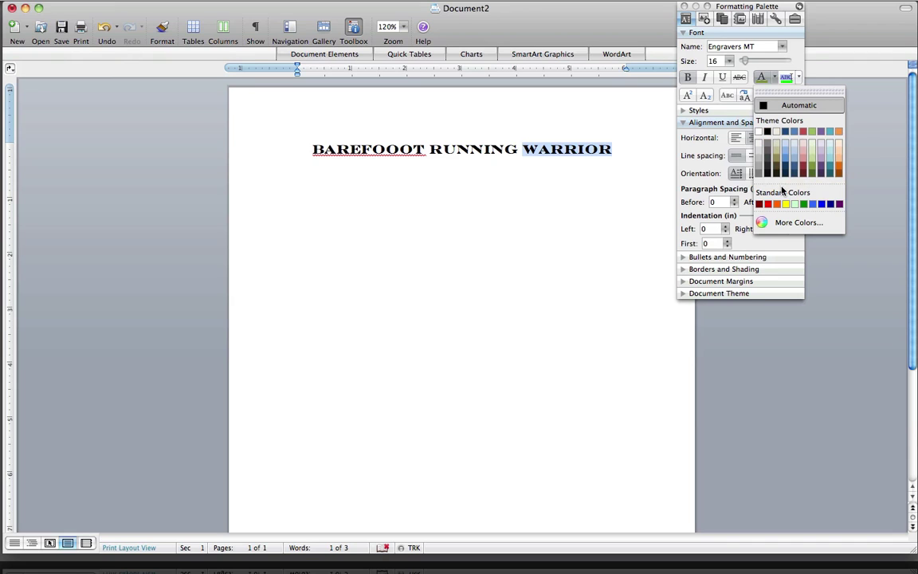
click(808, 223)
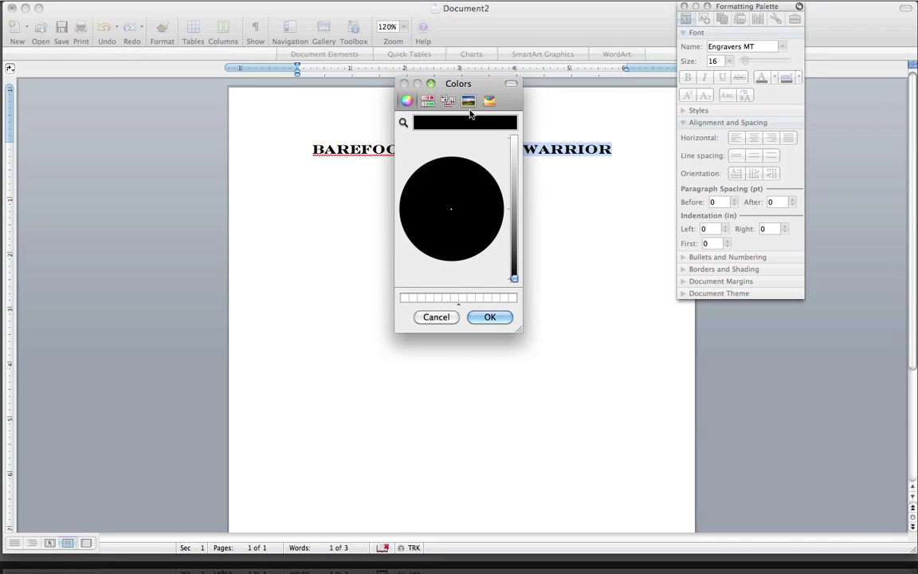
click(489, 101)
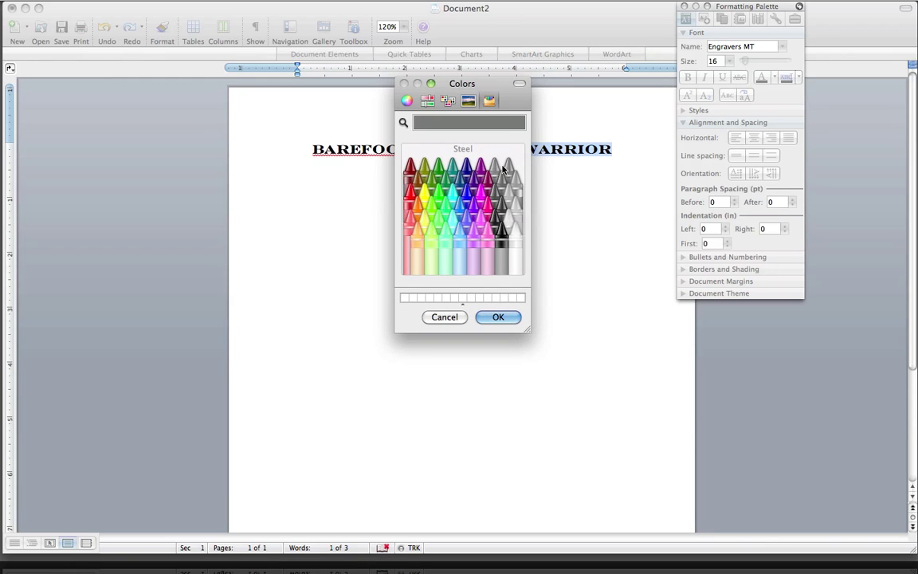
drag(496, 83, 659, 203)
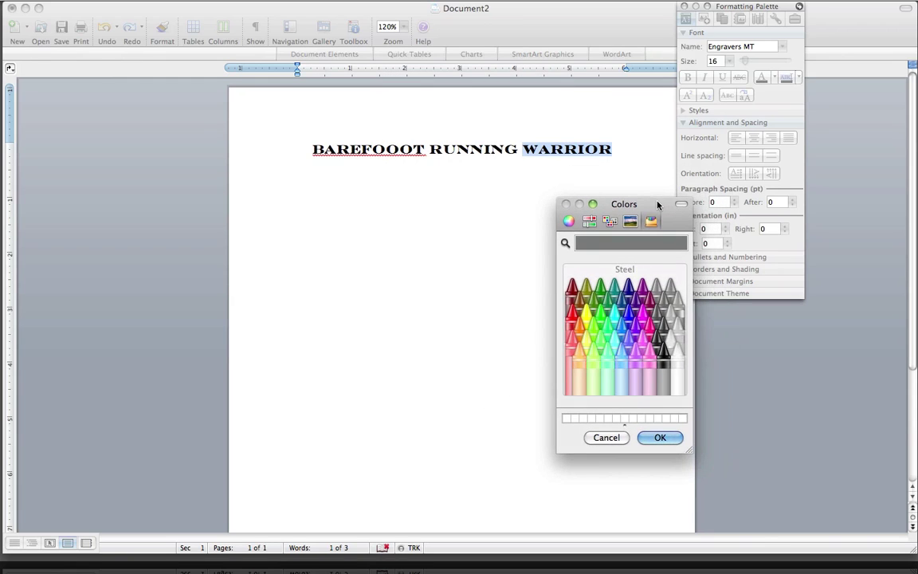
click(663, 438)
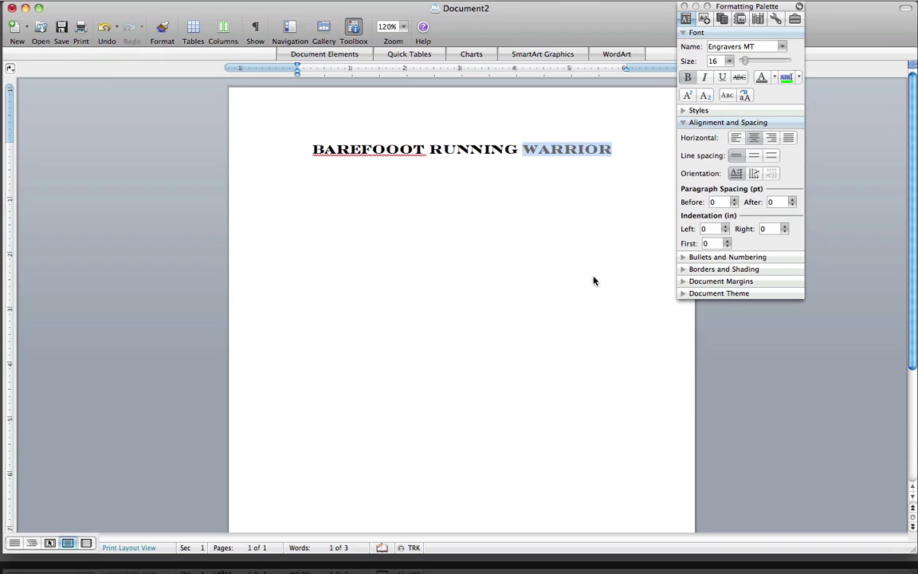
click(585, 149)
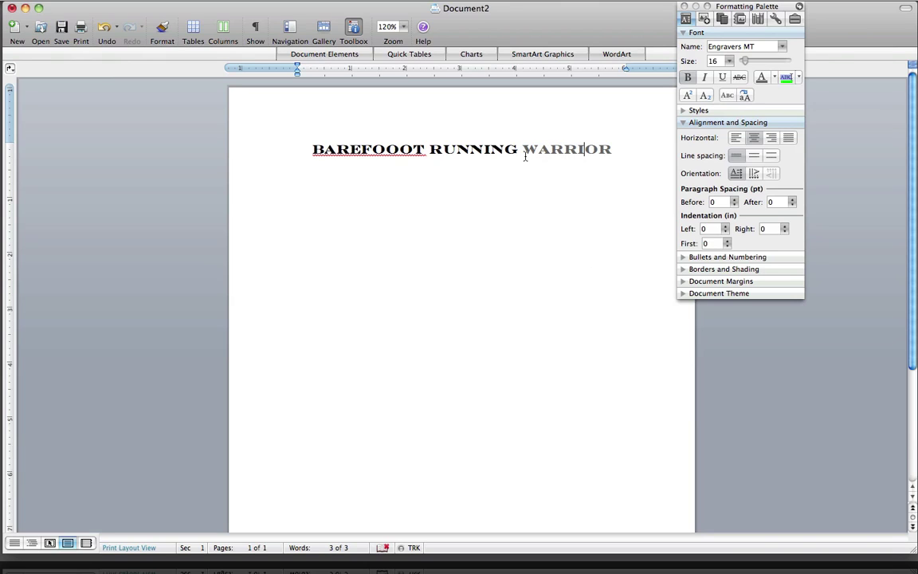
- Color the first two words of the title in the bright red standard color
drag(519, 154, 369, 150)
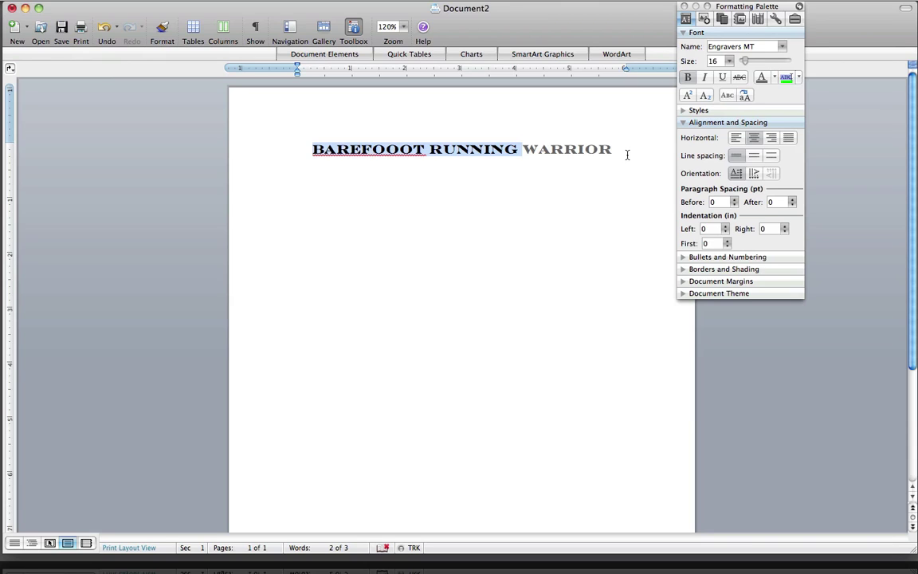
click(775, 78)
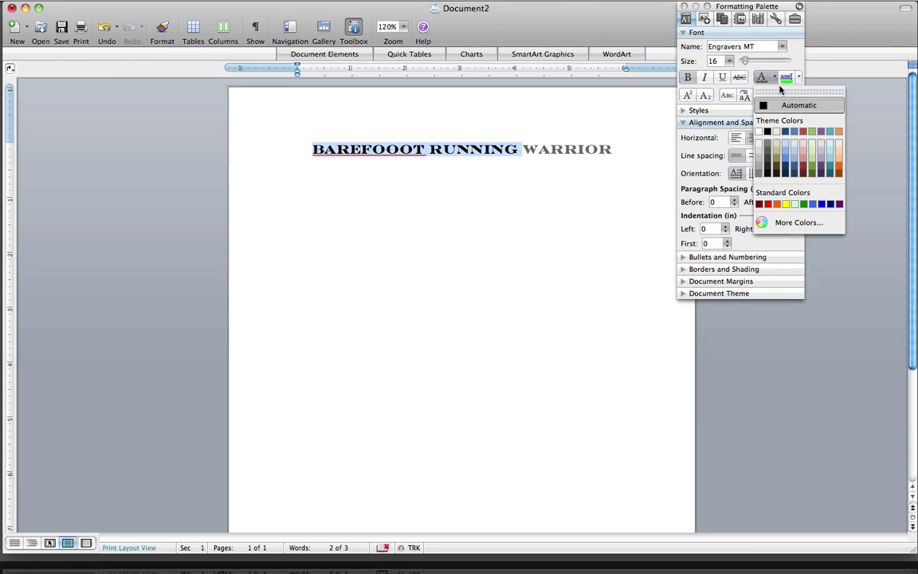
click(768, 203)
click(612, 205)
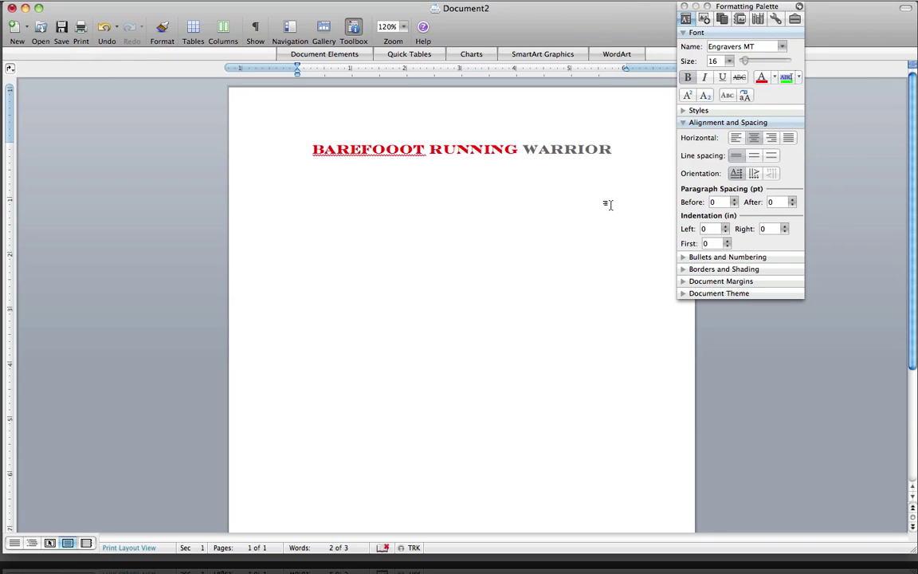
- Correct the misspelled first word of the title to the suggested spelling "Barefoot"
right_click(405, 149)
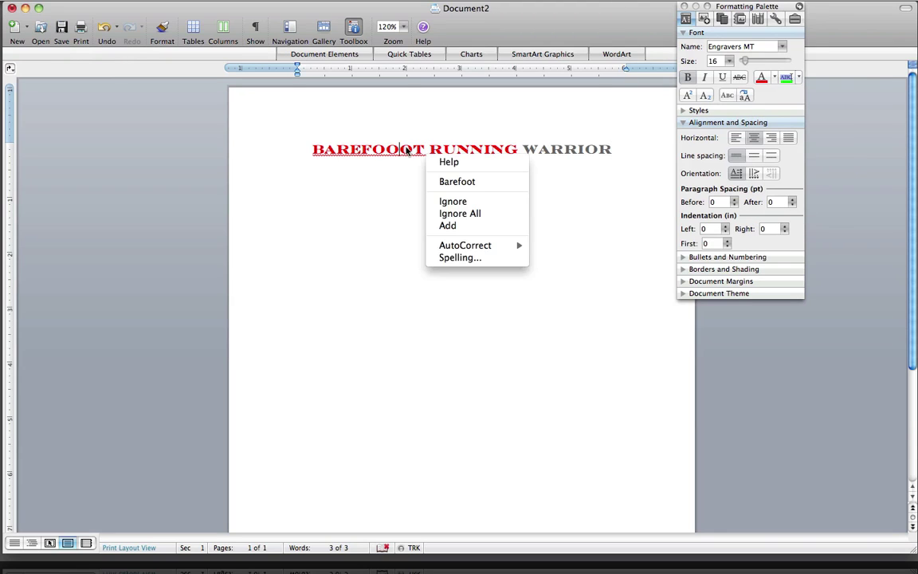
click(438, 182)
click(408, 197)
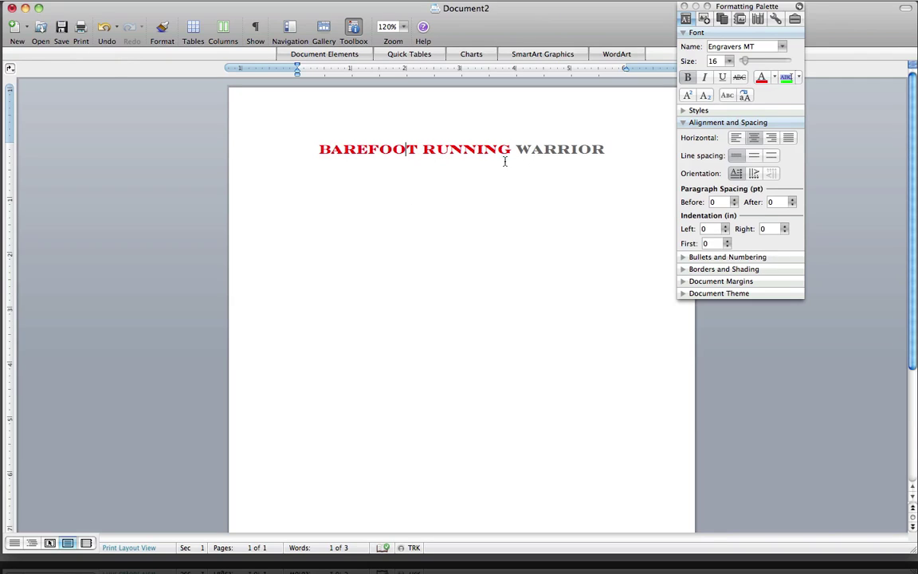
- Recolor the words "Barefoot Running" in the title with the dark red crayon color
drag(511, 149, 321, 149)
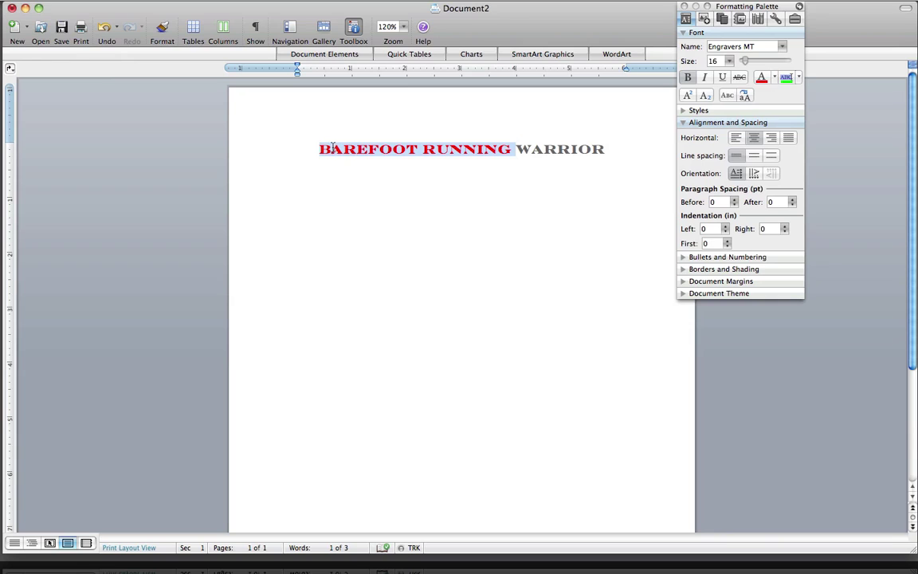
click(774, 77)
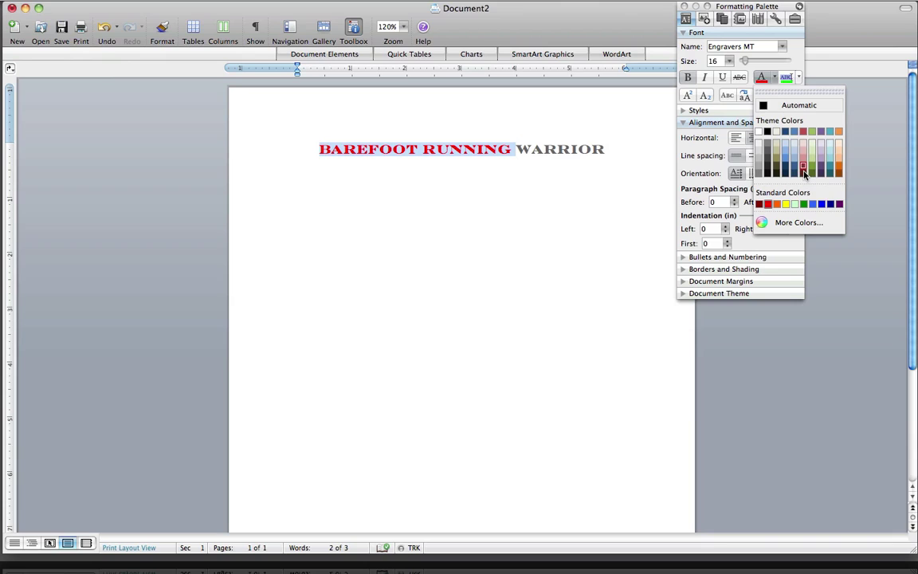
click(804, 173)
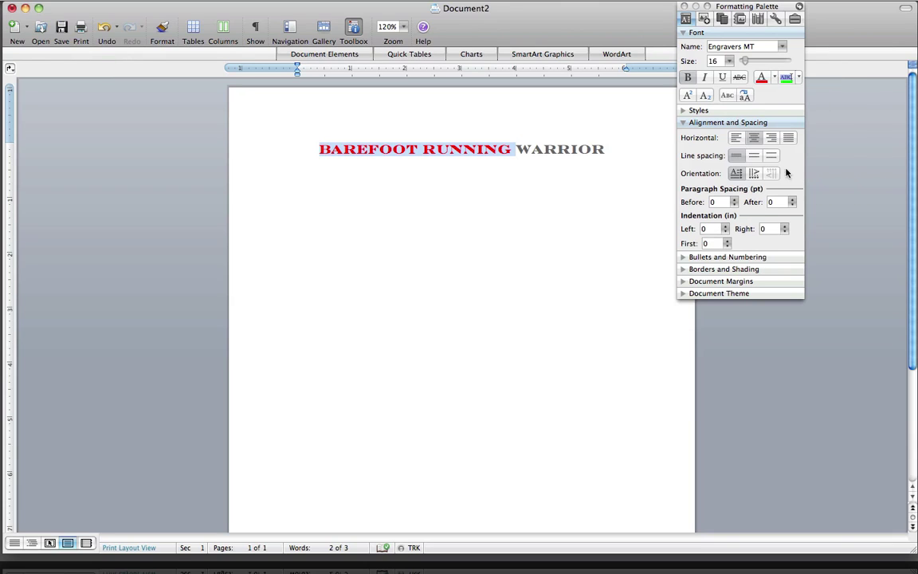
click(774, 77)
click(793, 225)
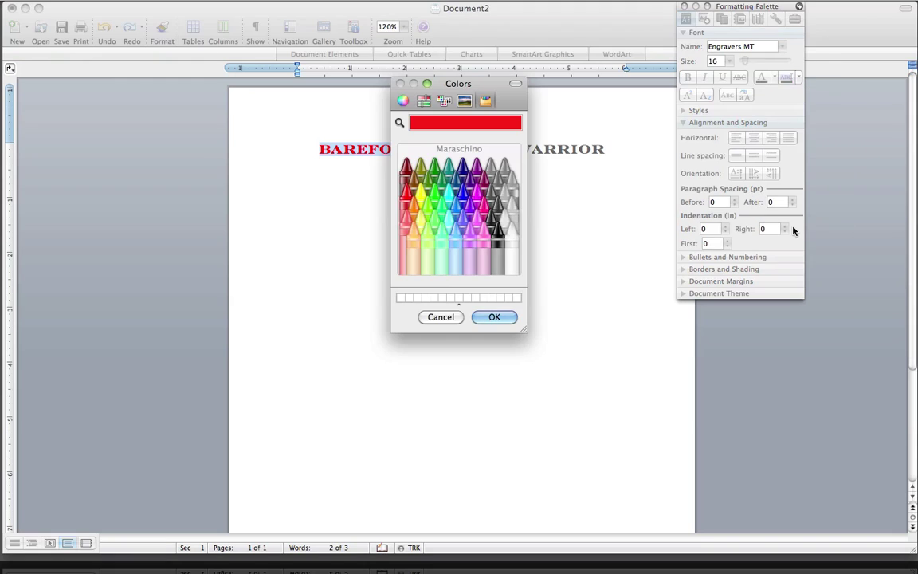
click(406, 169)
click(493, 317)
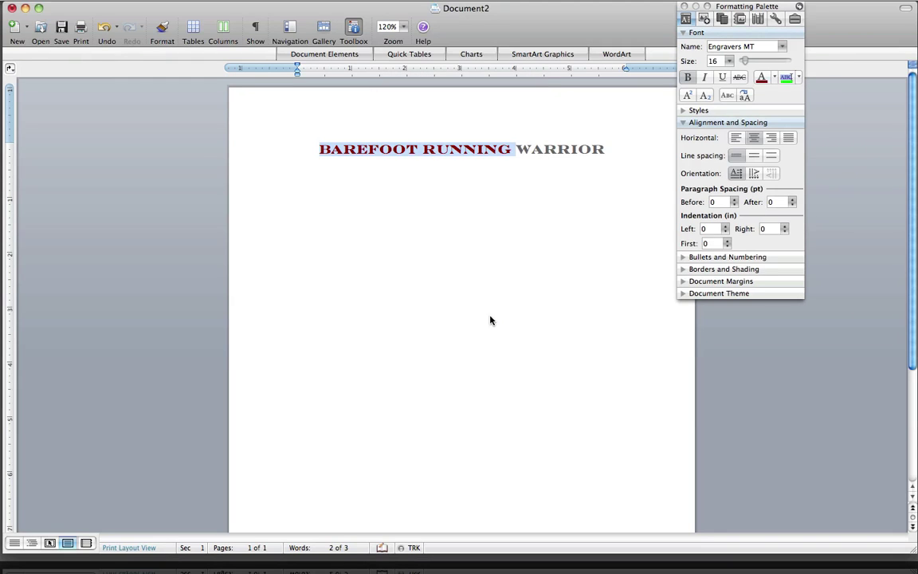
click(488, 318)
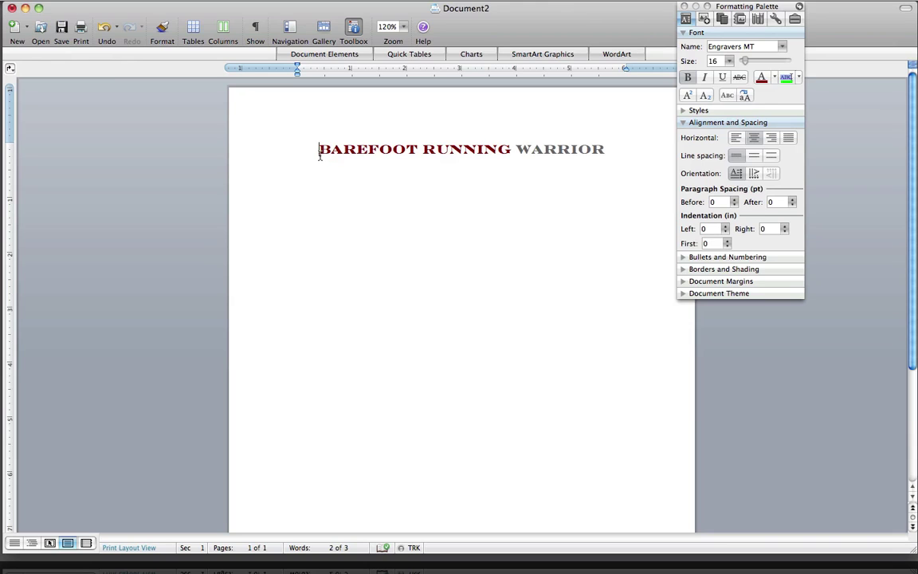
drag(322, 157, 572, 159)
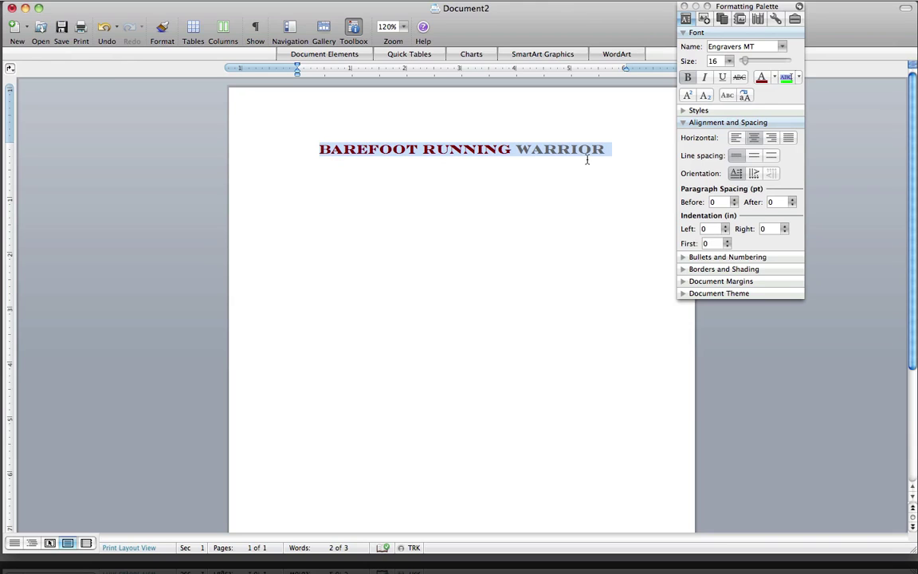
click(570, 202)
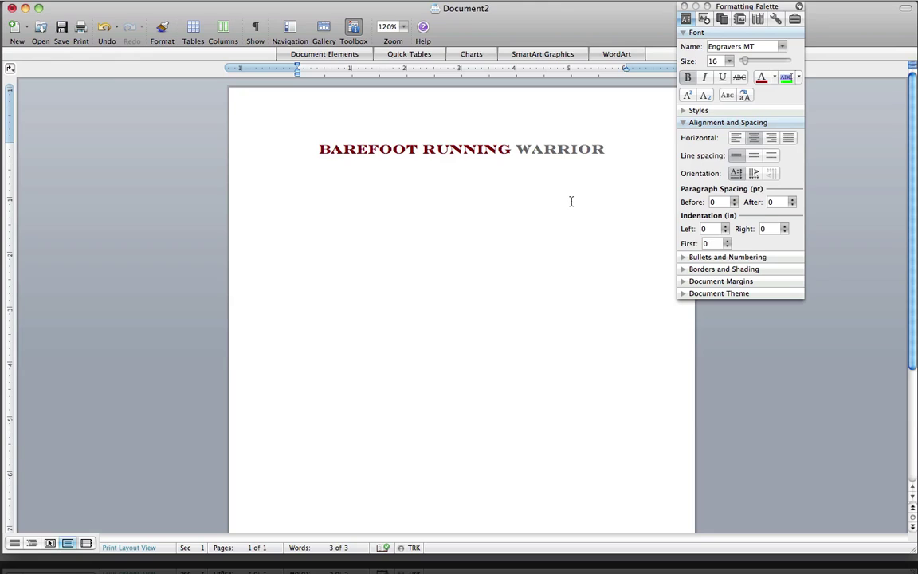